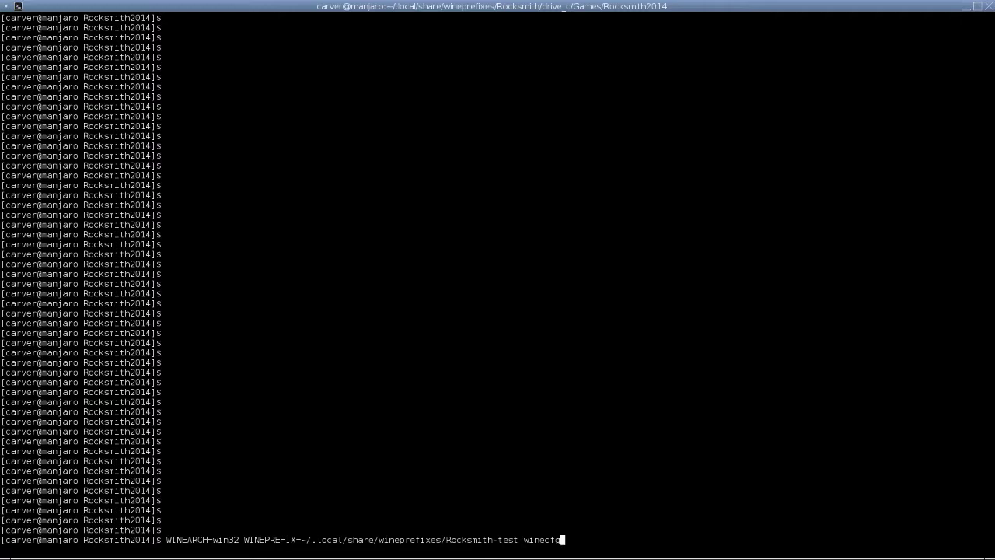
Create the 32-bit Rocksmith-test Wine prefix and bring up its winecfg window.
key(Return)
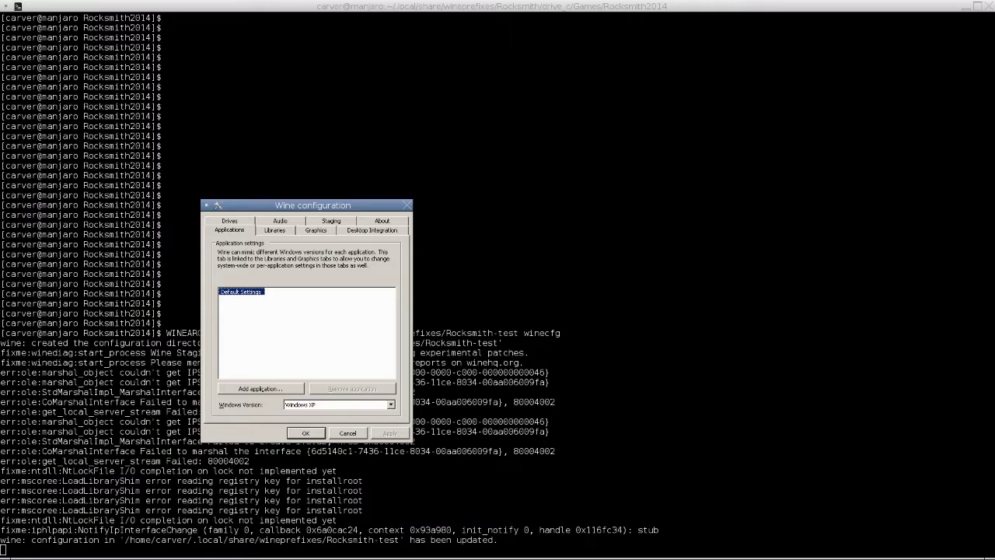
Set the prefix's Windows version to Windows 7, apply it, and close winecfg.
click(382, 221)
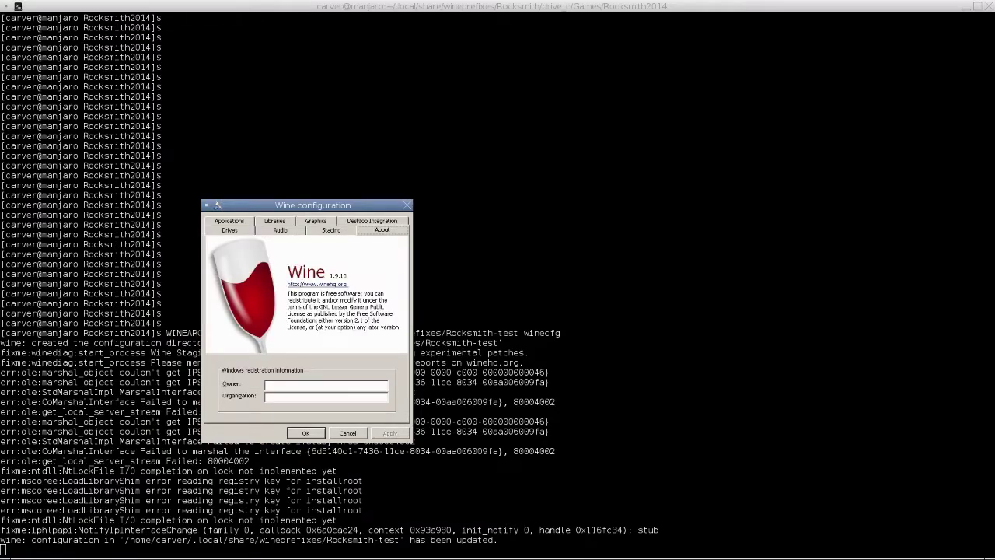
click(229, 221)
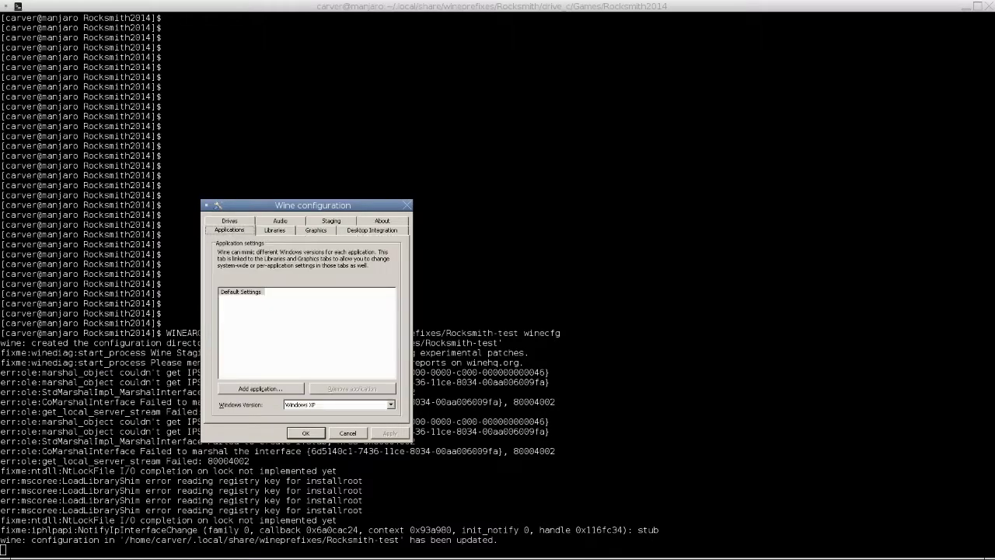
click(390, 404)
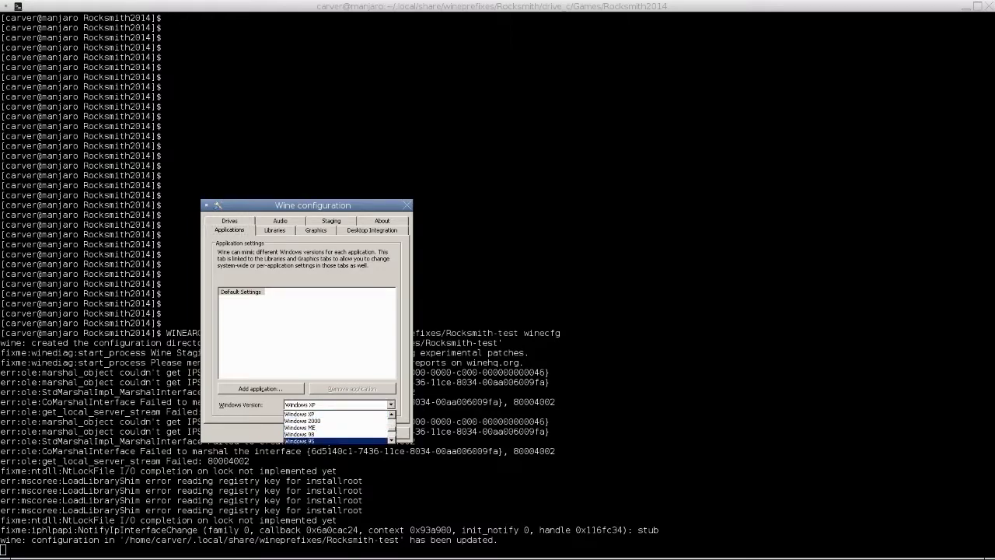
scroll(336, 428, up, 1)
scroll(336, 428, up, 1)
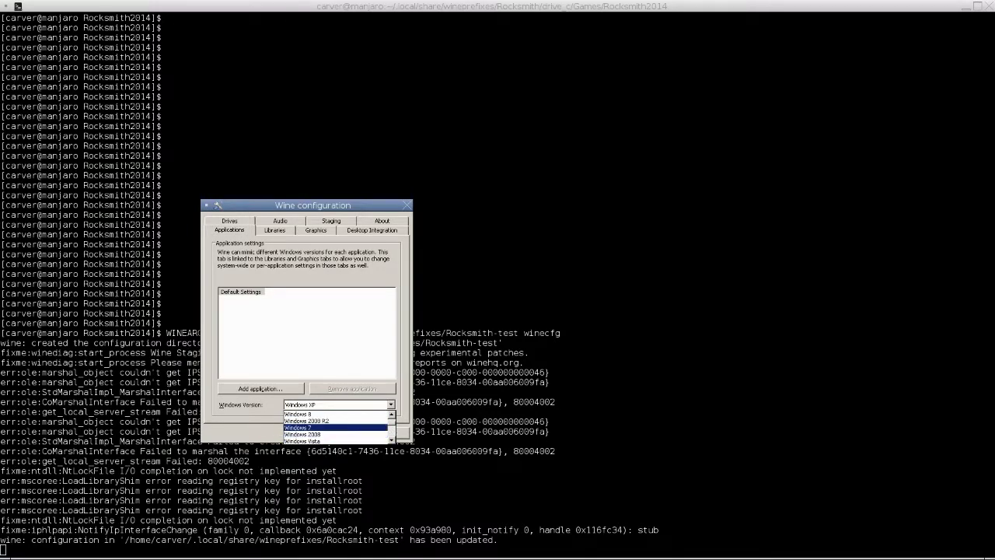
click(336, 428)
click(389, 433)
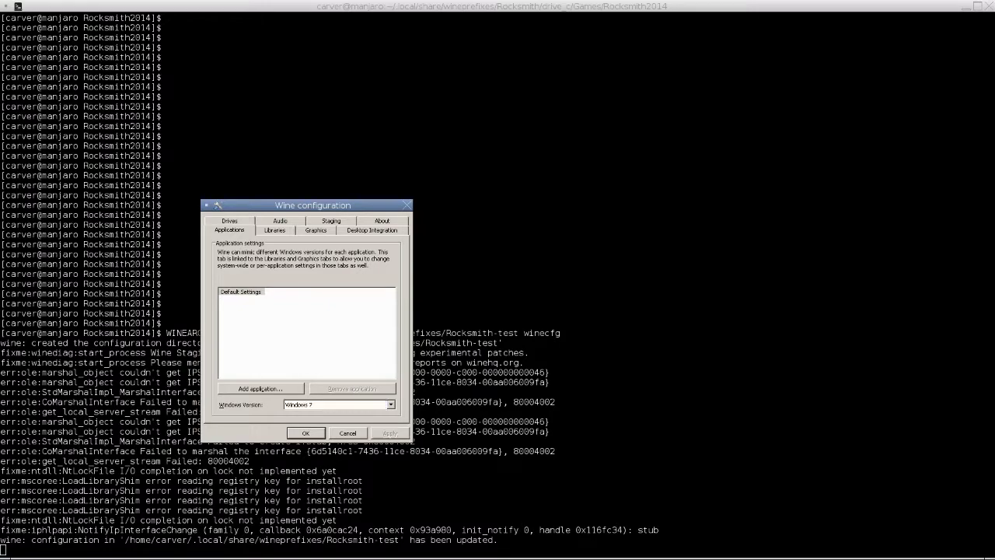
key(Return)
Run wine regedit on the Rocksmith-test prefix from the recalled command.
key(Return)
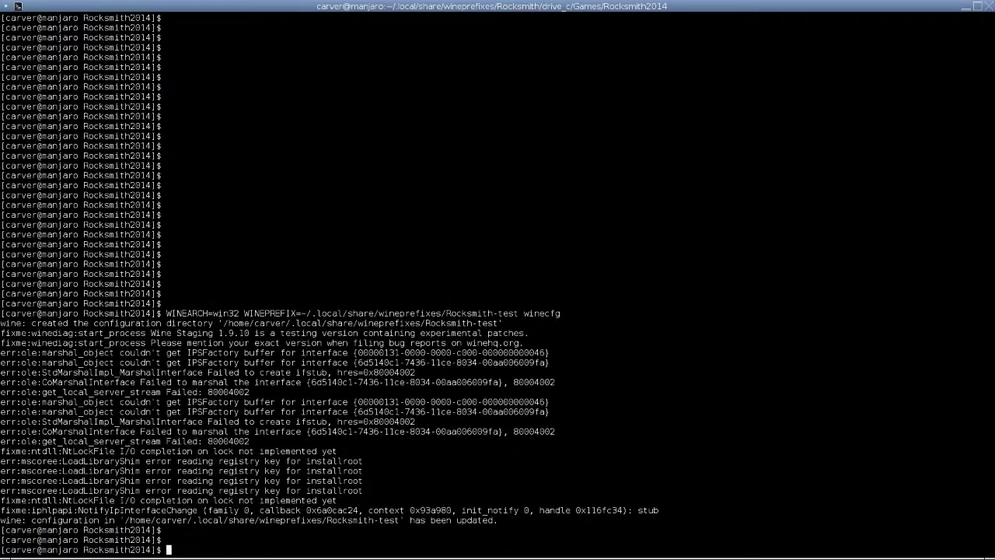
key(Return)
key(Return)
key(Up)
key(BackSpace)
key(BackSpace)
key(BackSpace)
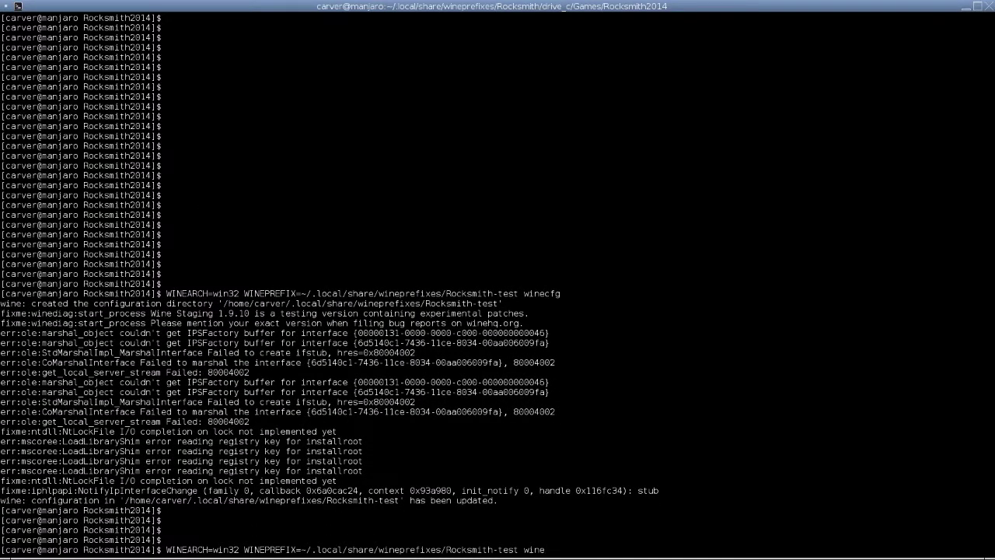
text( regedit)
key(Return)
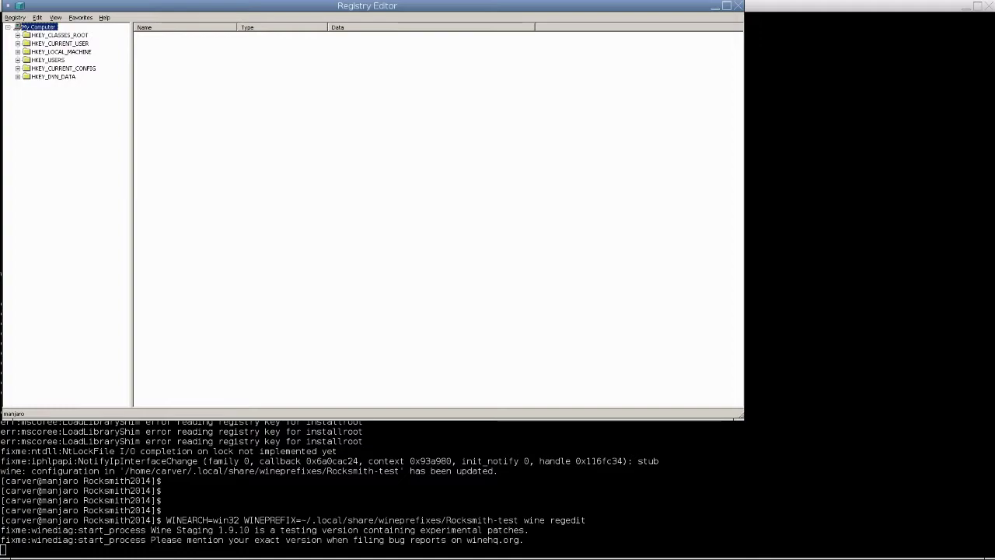
Expand HKEY_CURRENT_USER\Software\Wine and create a key named Drivers beneath Wine.
click(17, 44)
click(27, 85)
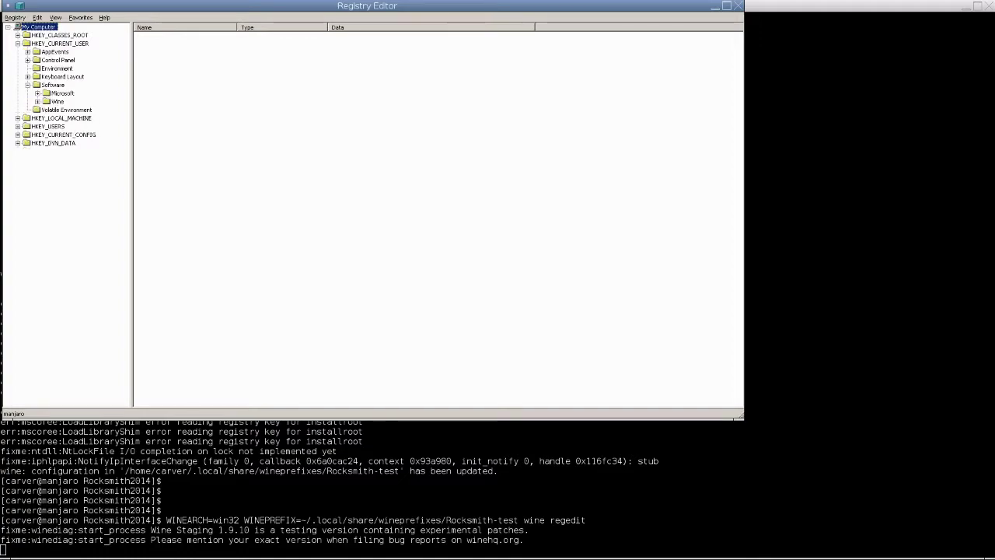
click(37, 101)
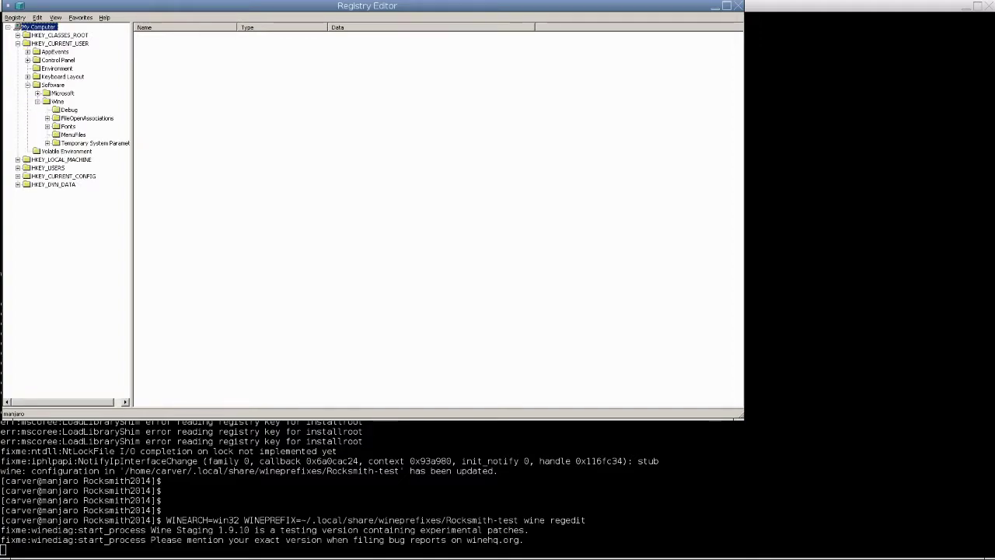
click(56, 101)
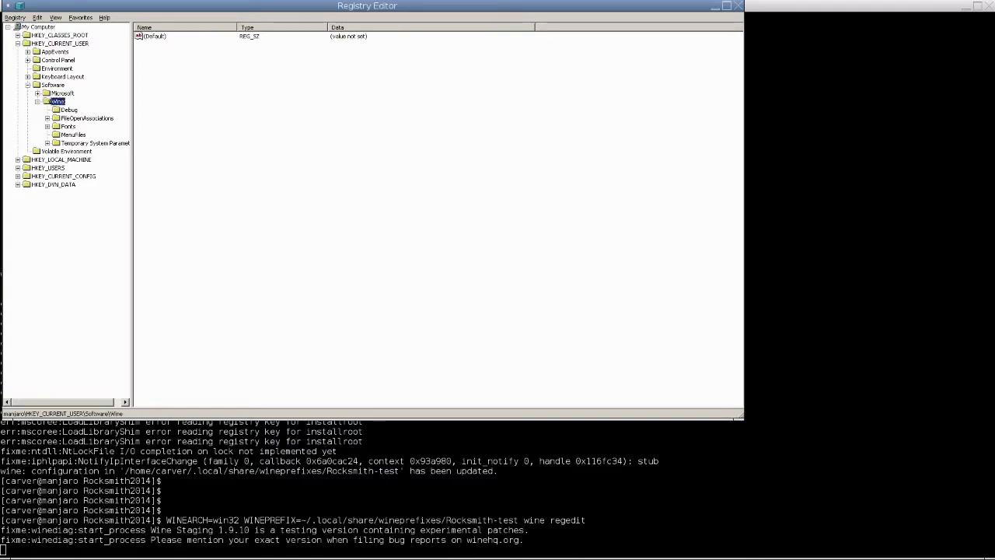
right_click(58, 102)
click(152, 109)
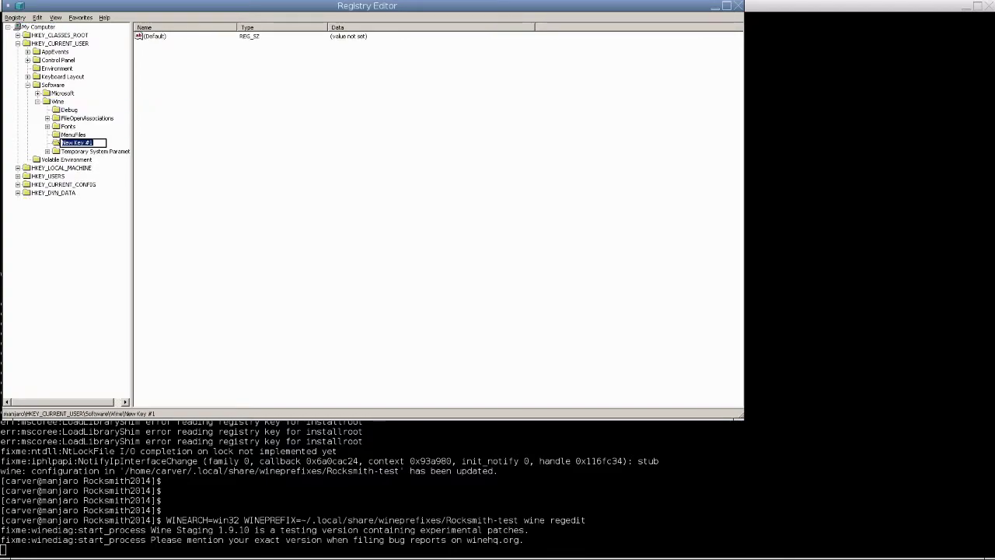
text(Dr)
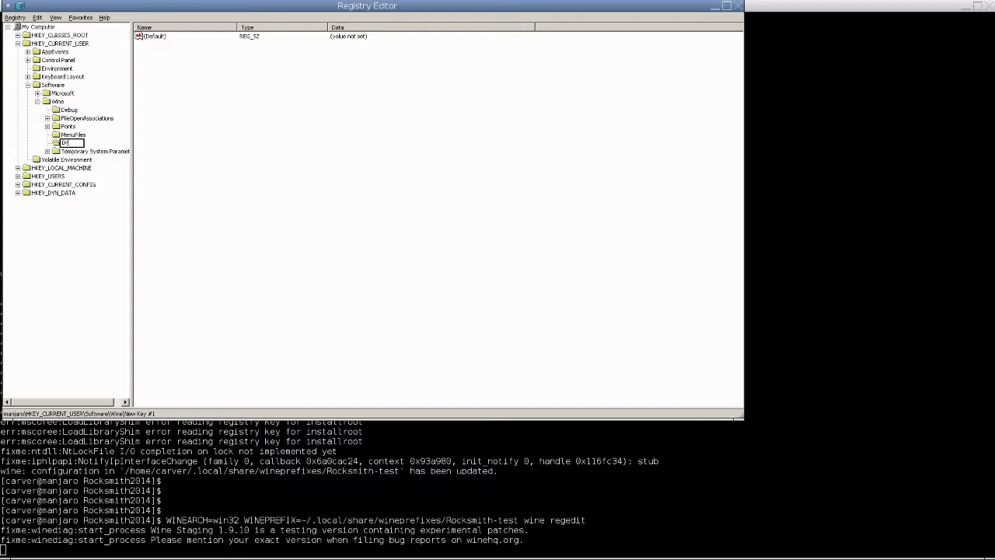
text(ivers)
key(Return)
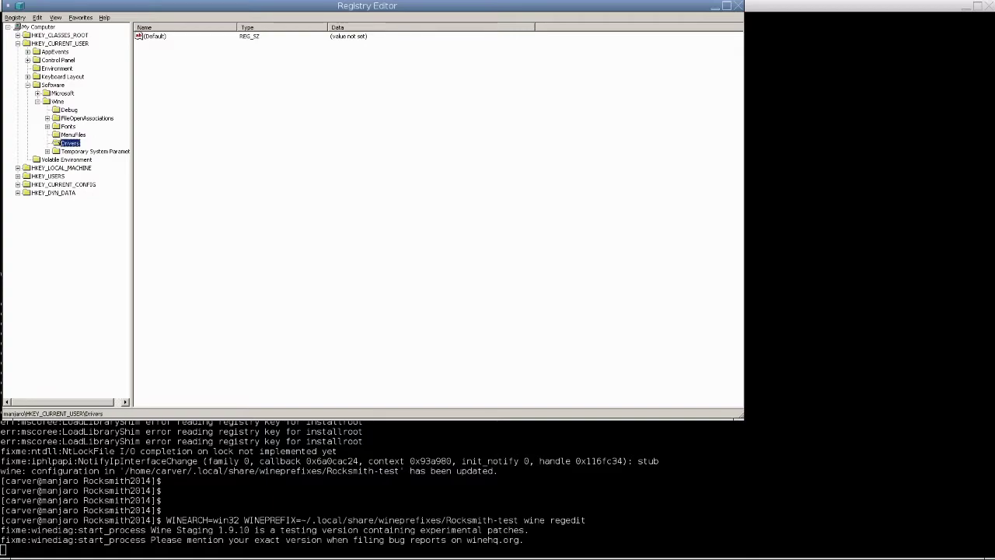
Create the Audio string value under Drivers and enter alsa as its data.
key(Tab)
right_click(163, 121)
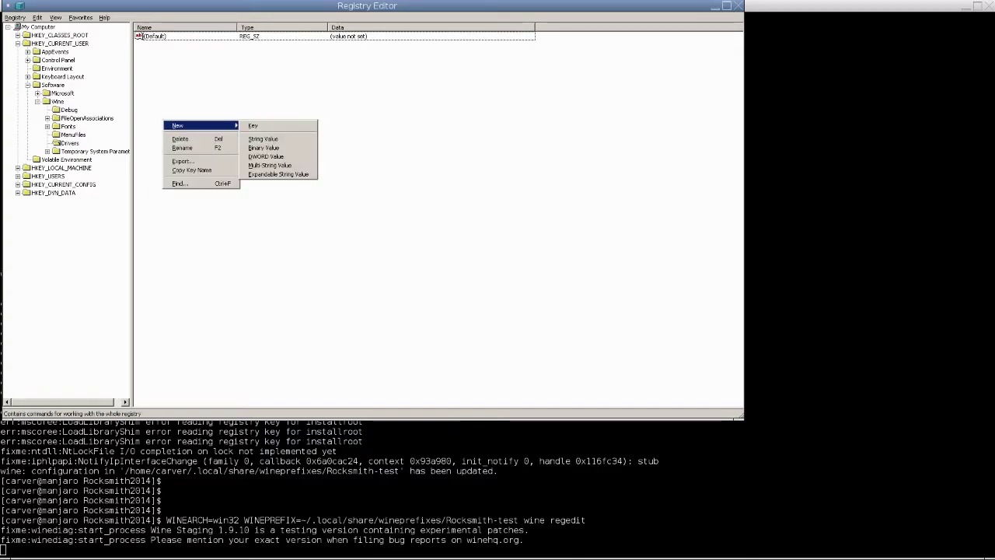
key(Return)
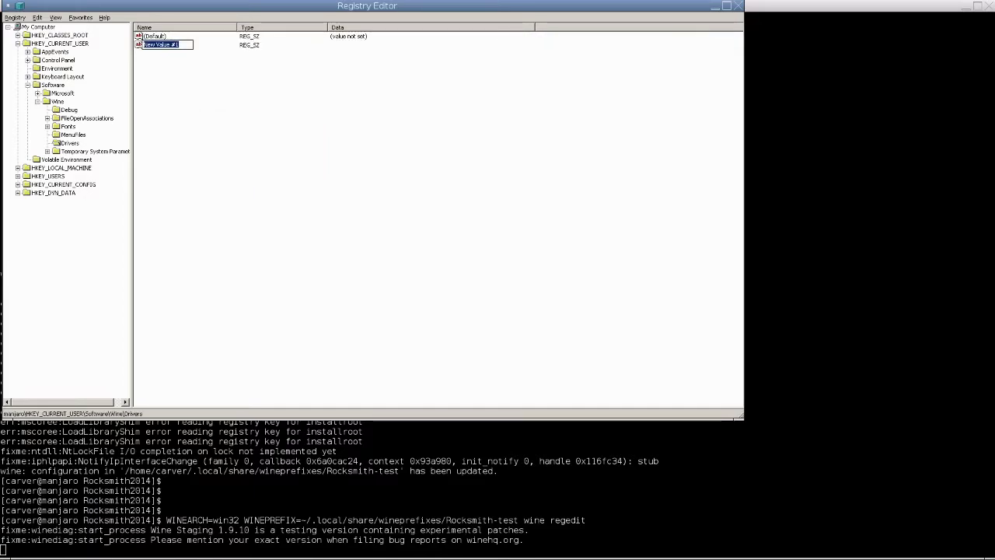
text(Audio)
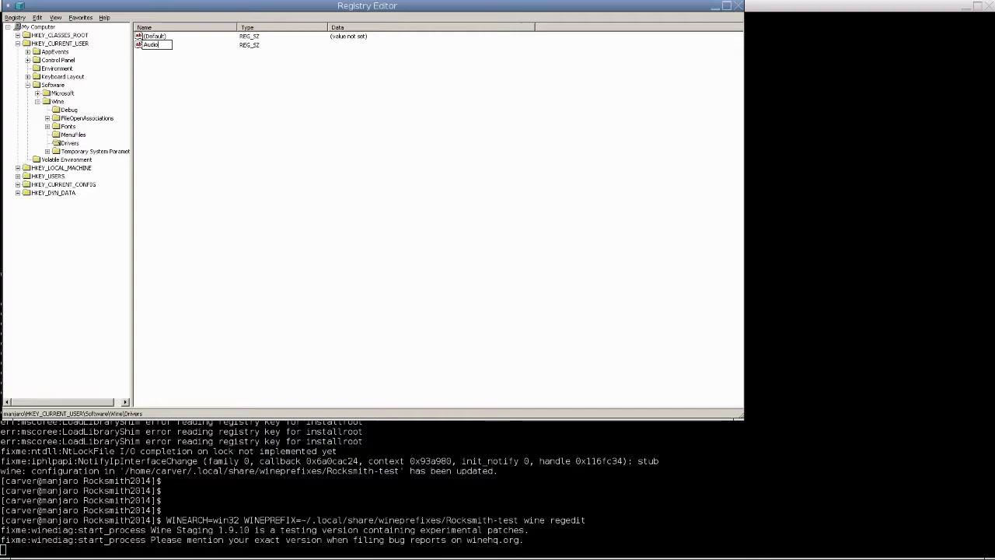
key(Return)
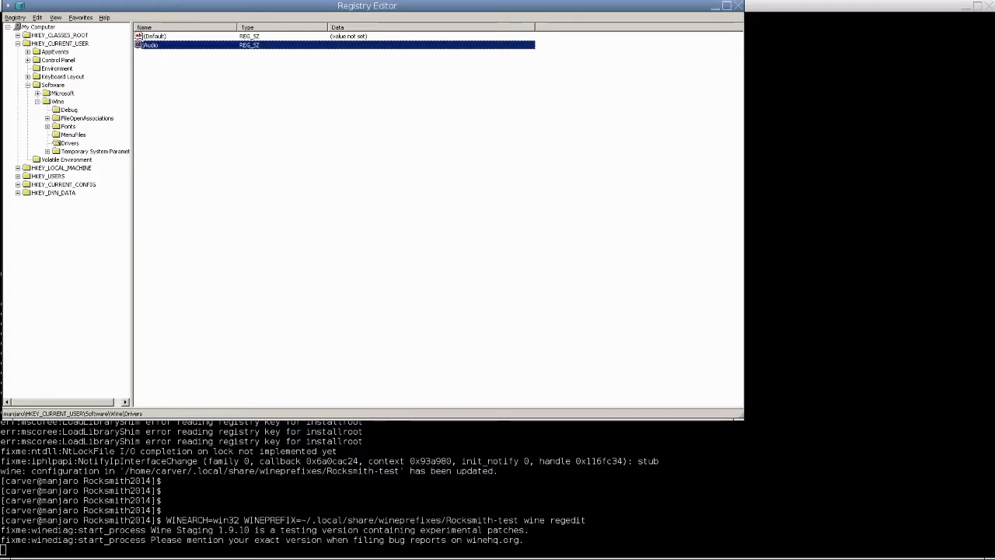
key(Return)
text(alsa)
key(Return)
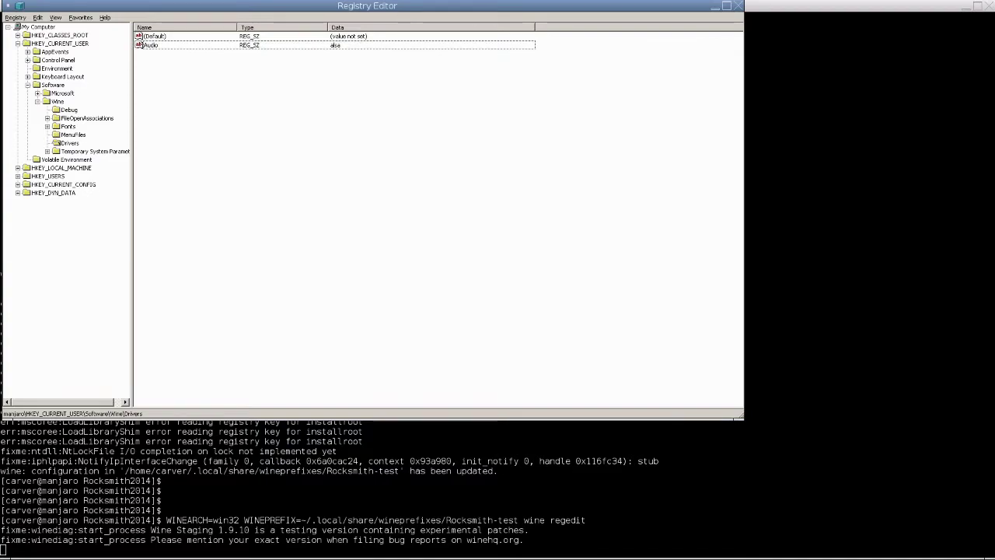
Close Registry Editor and select Rocksmith.ini in the Rocksmith2014 game folder.
key(alt+F4)
key(Return)
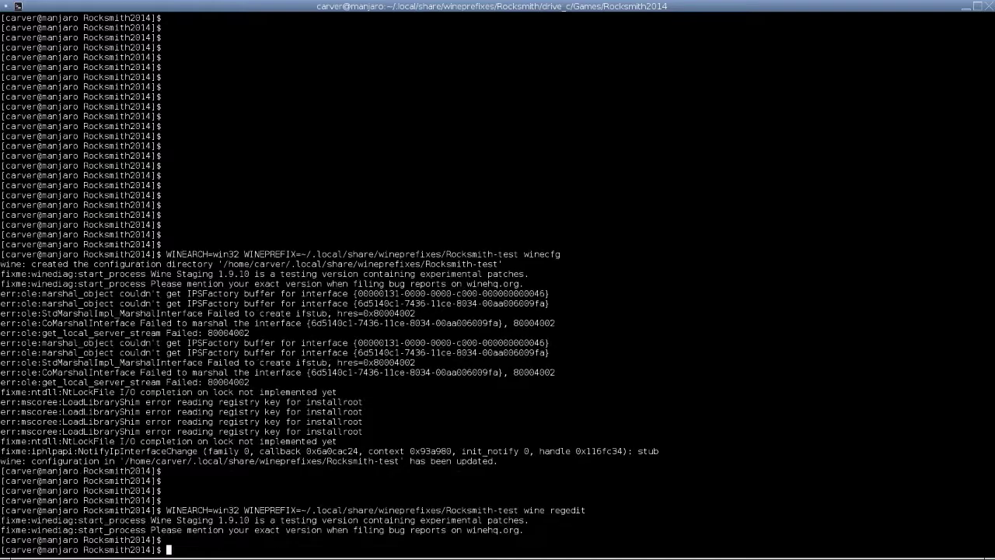
key(Return)
key(Return)
key(Return)
key(Return)
key(Return)
key(Return)
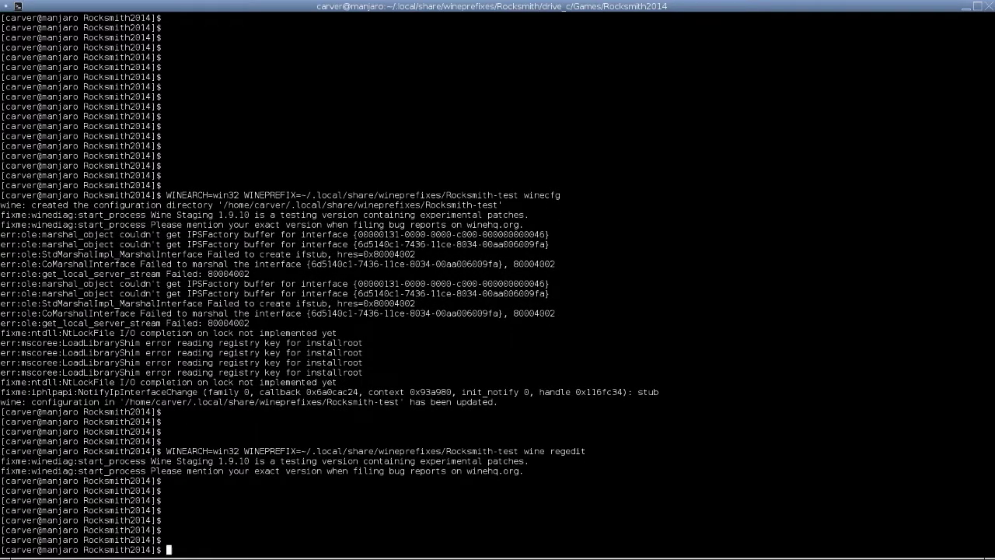
click(966, 7)
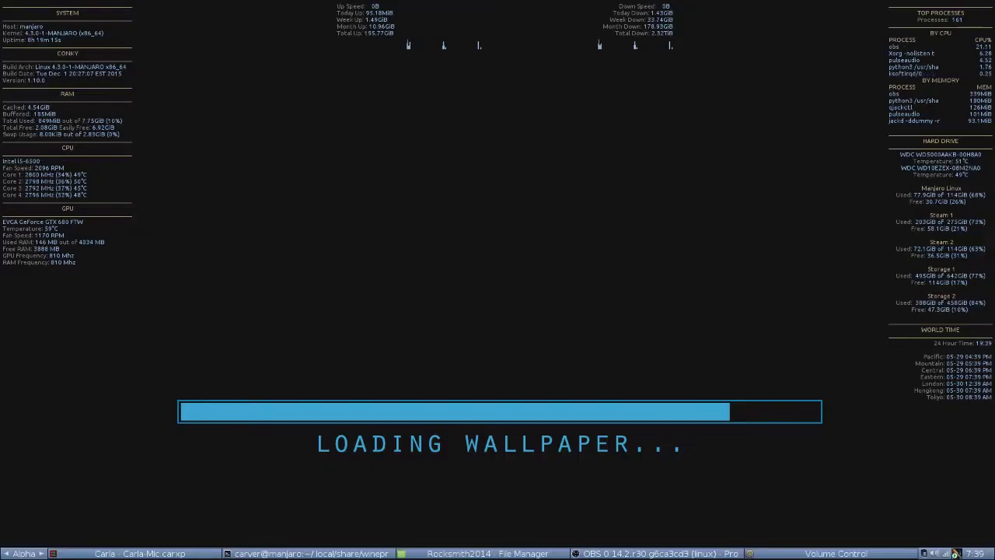
key(alt+Tab)
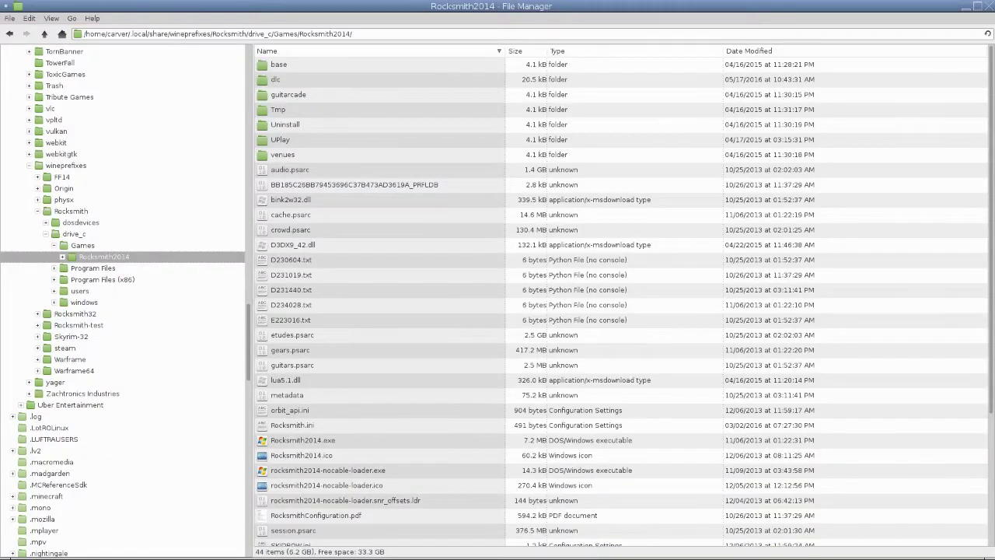
click(292, 425)
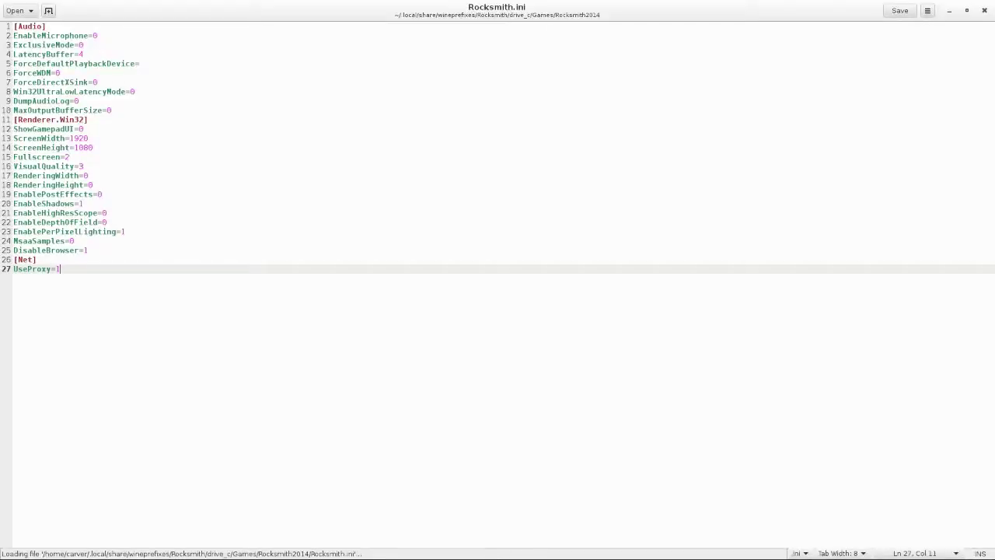
Highlight the ExclusiveMode and Win32UltraLowLatencyMode lines, then move to ScreenWidth=1920.
drag(74, 44, 13, 44)
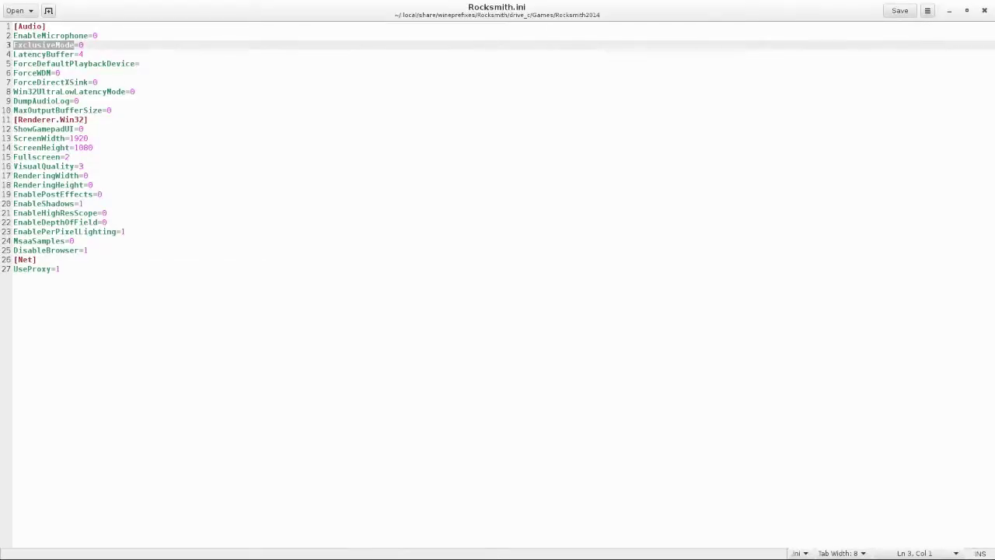
drag(135, 91, 13, 91)
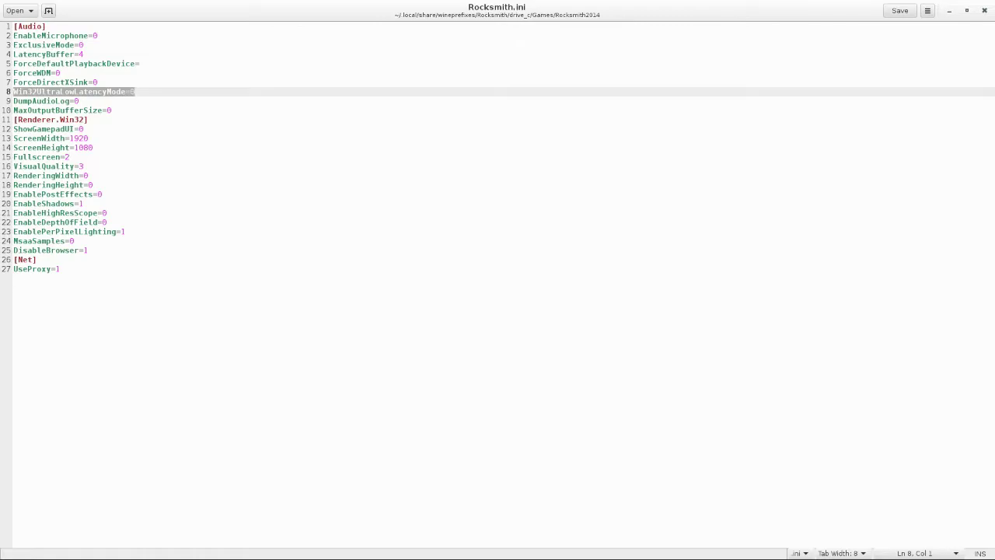
click(89, 138)
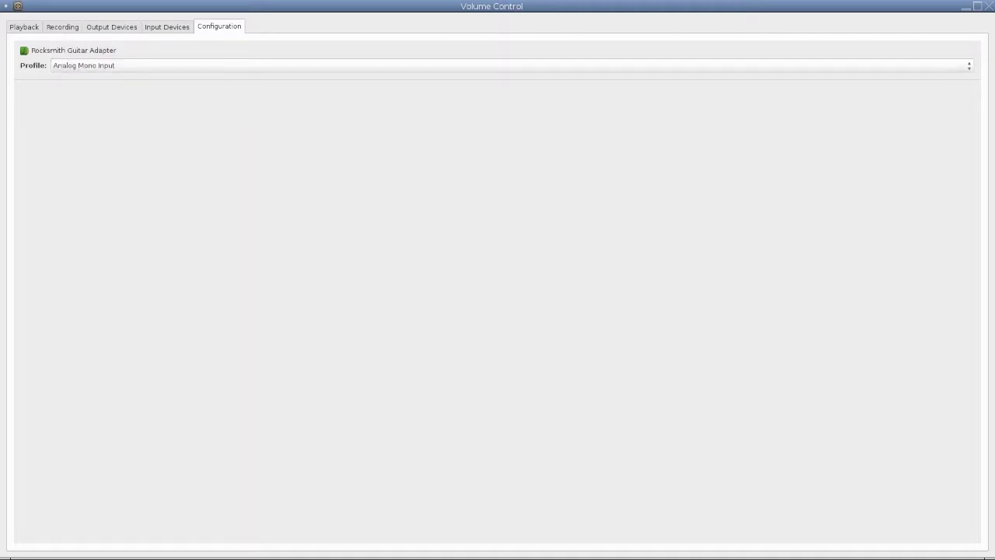
Switch the Rocksmith Guitar Adapter profile from Analog Mono Input to Off.
key(space)
key(Down)
key(Return)
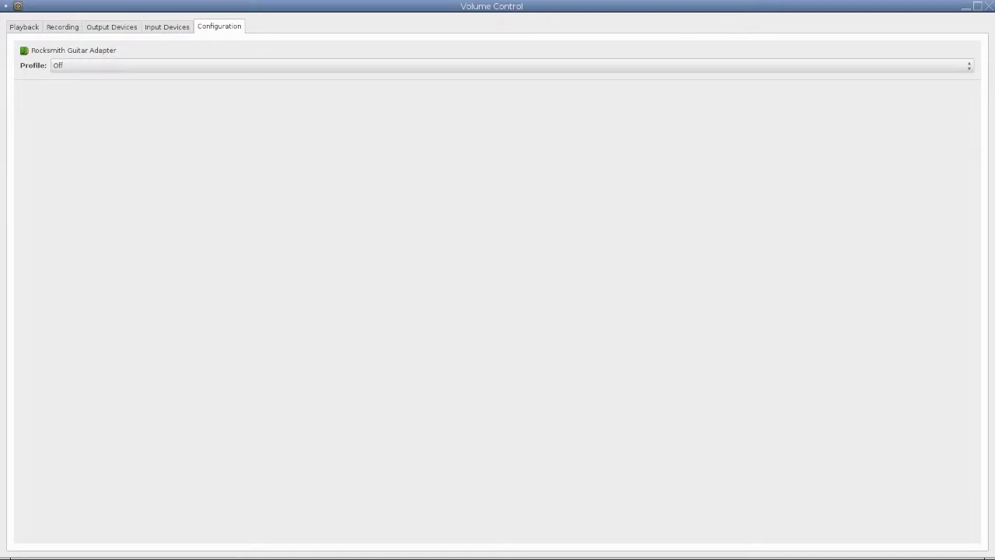
Close Volume Control and rerun the Rocksmith2014.exe command with the Rocksmith-test prefix.
key(alt+F4)
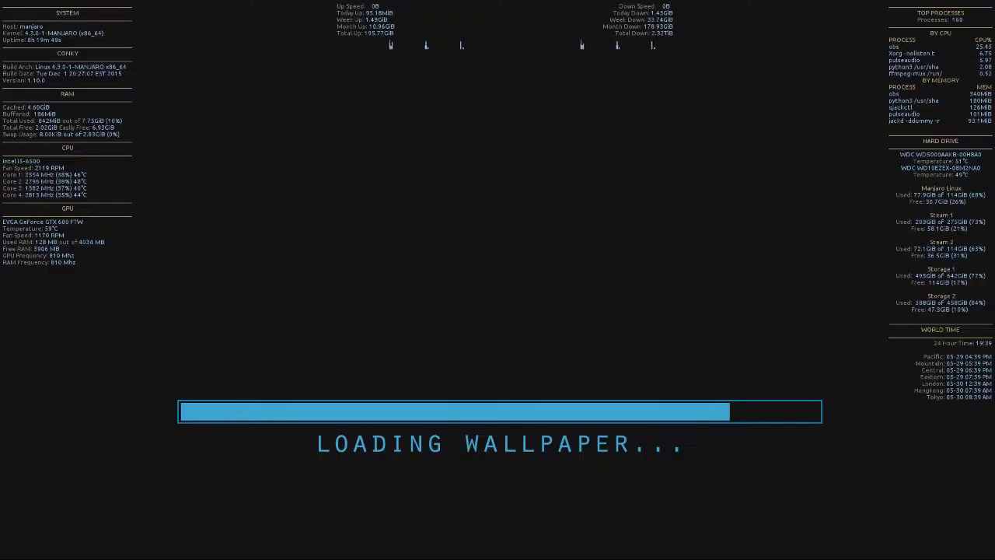
key(alt+Tab)
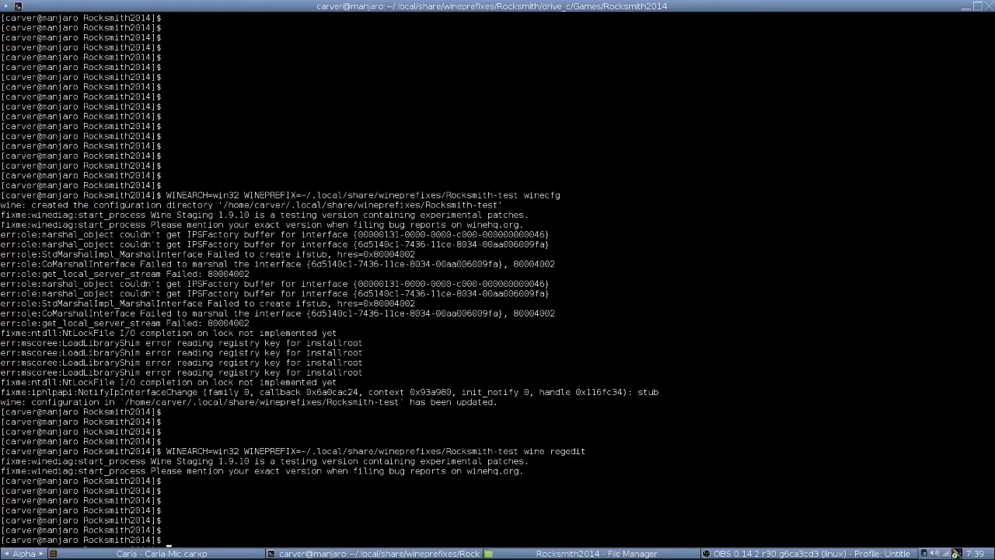
key(Return)
key(Return)
key(Return)
key(Up)
key(Up)
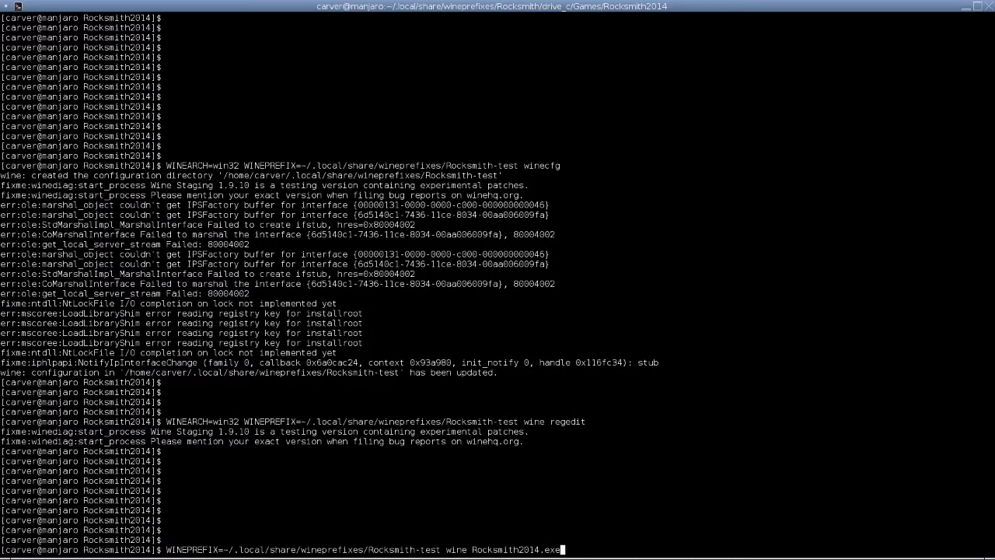
key(Return)
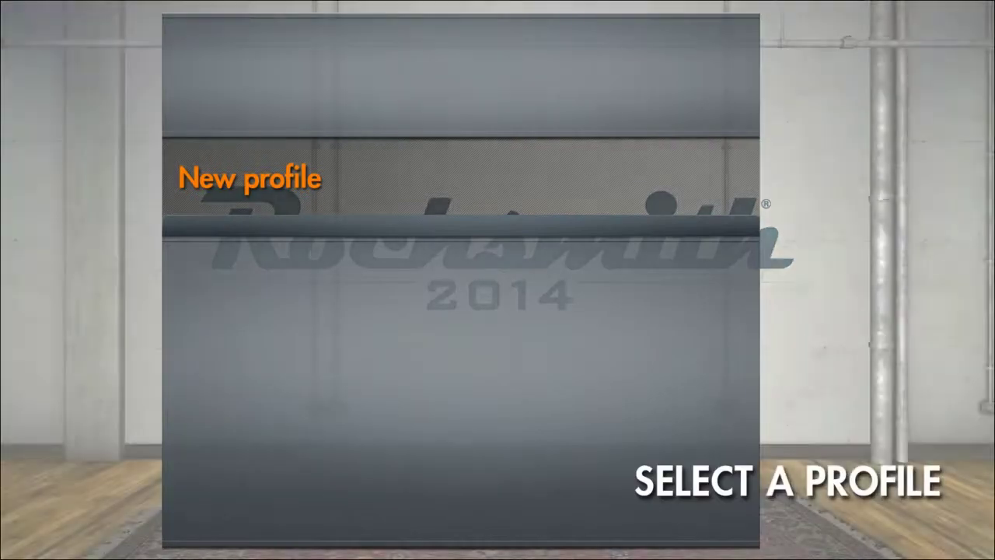
Create the profile 'test' and dismiss the Ubisoft servers-unavailable notice.
key(Return)
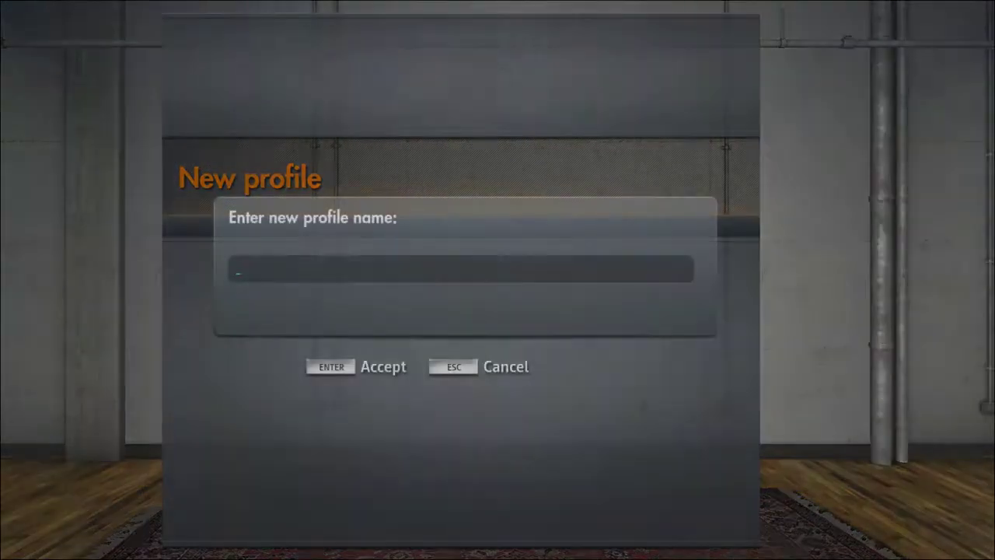
text(test)
key(Return)
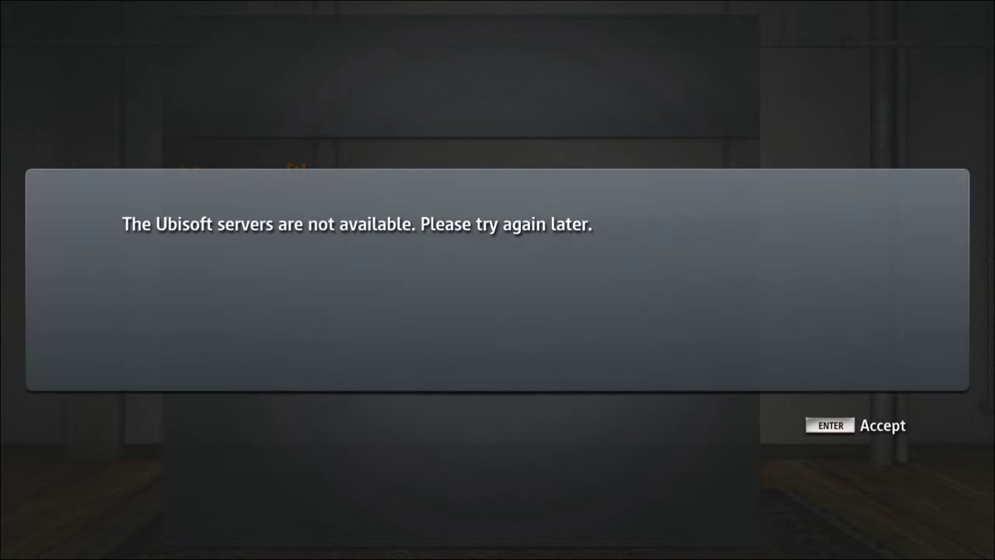
key(Return)
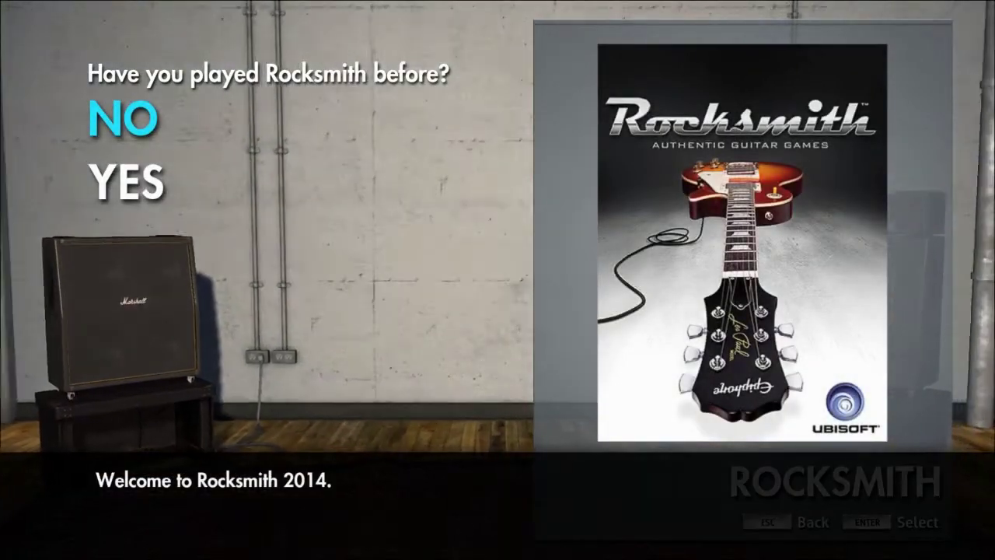
Answer YES to played before and NO to brushing up, then pick Bass Guitar.
key(Down)
key(Return)
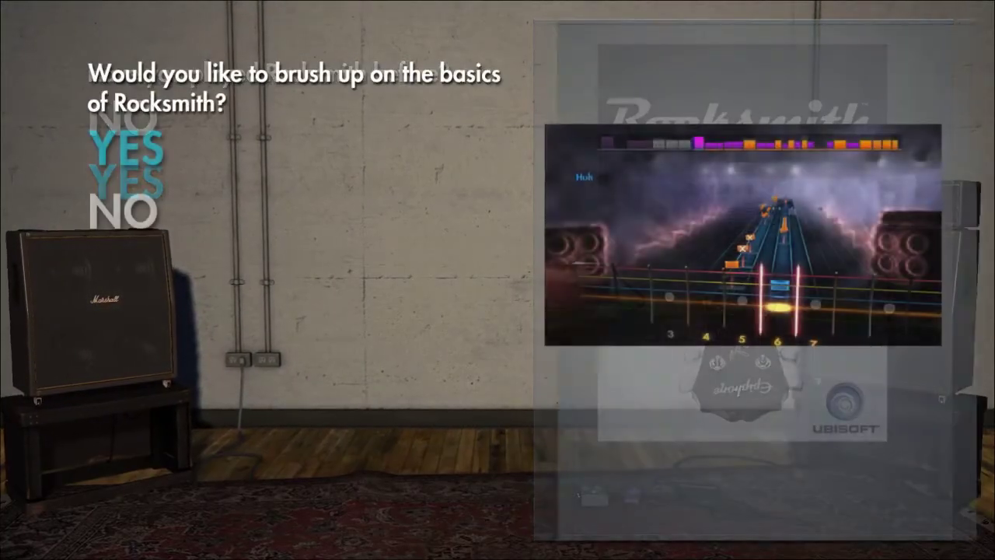
key(Down)
key(Return)
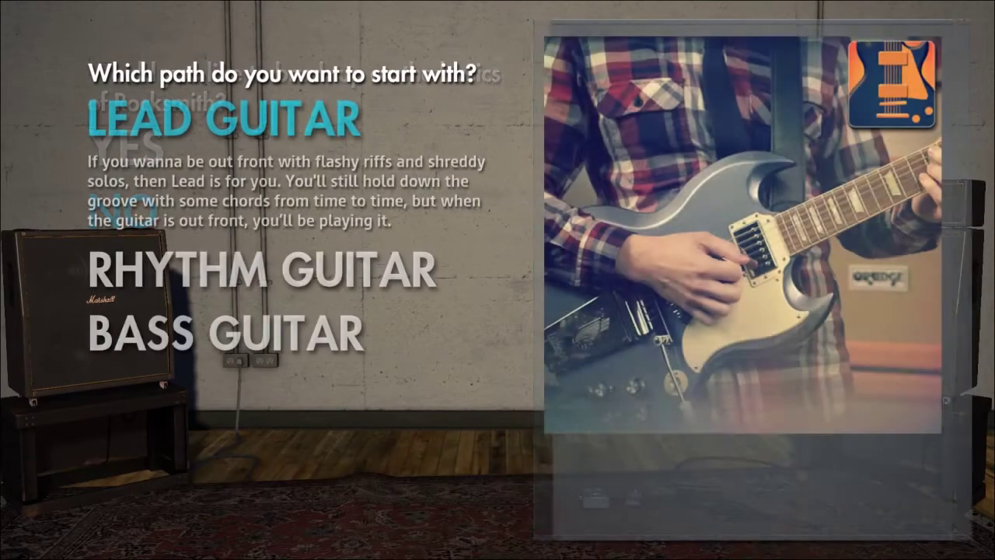
key(Down)
key(Down)
key(Return)
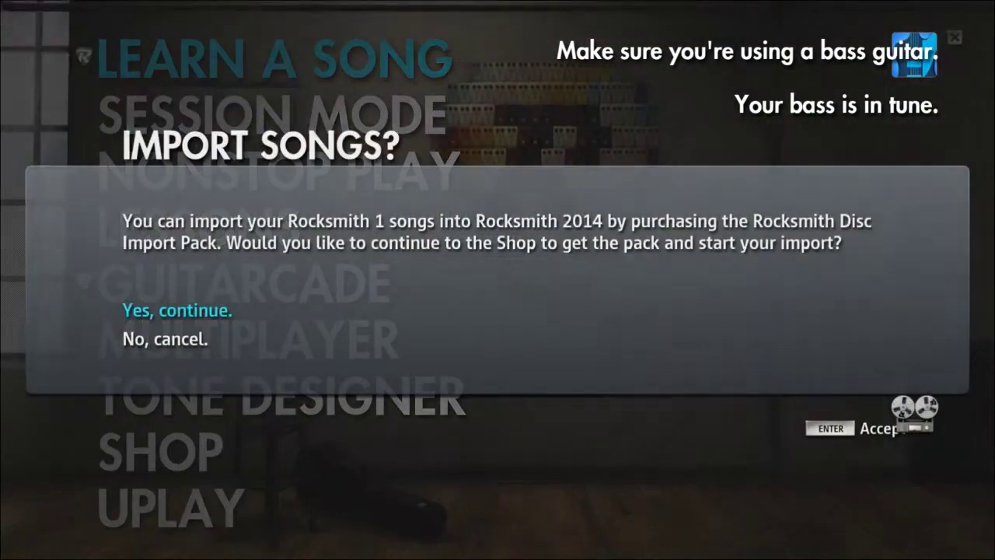
Choose 'No, cancel.' on the Rocksmith 1 import offer, accept the message, and show Tools.
key(Down)
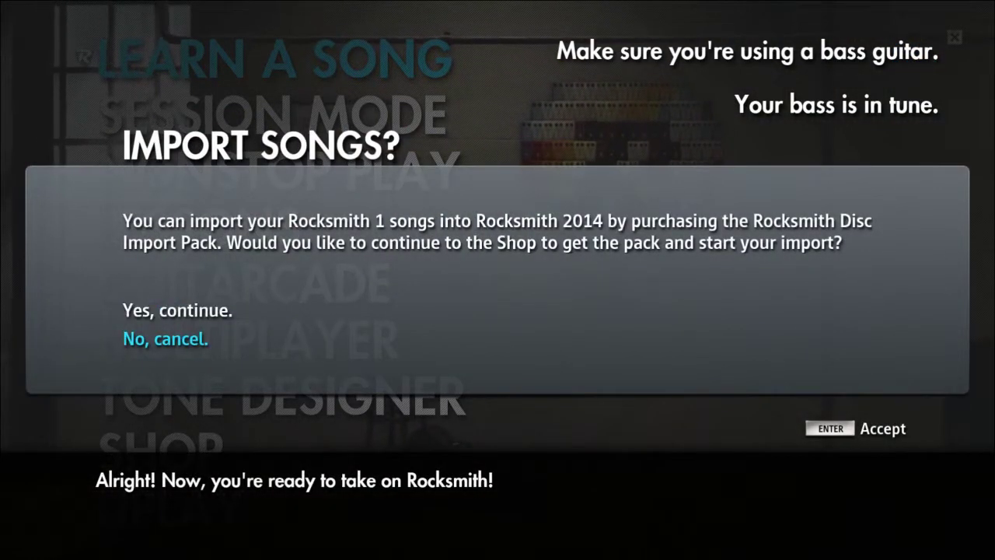
key(Return)
key(Return)
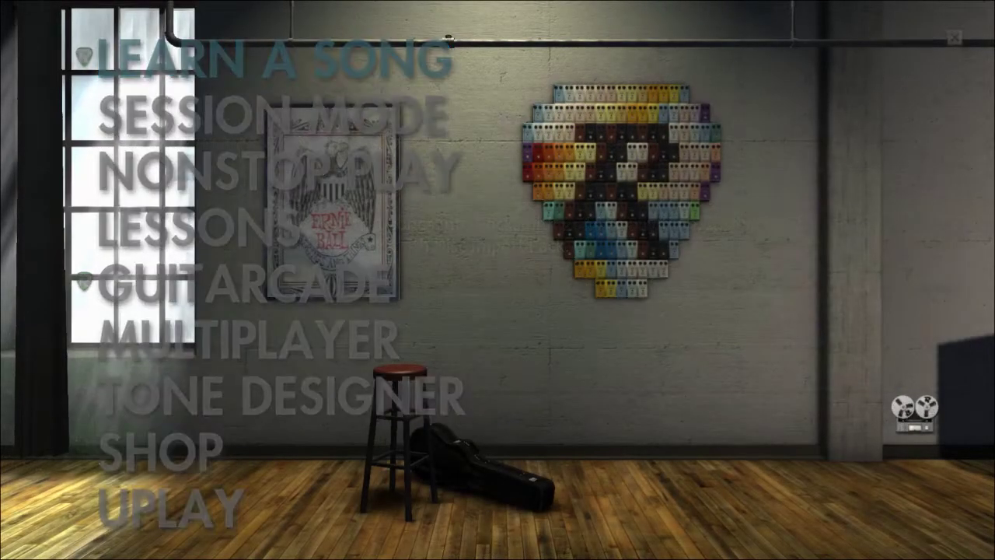
key(Return)
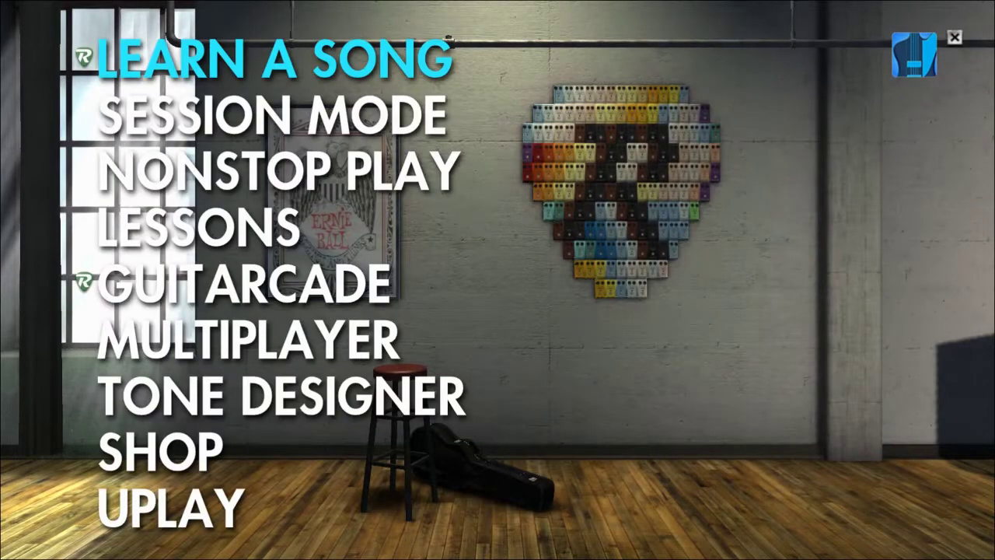
key(space)
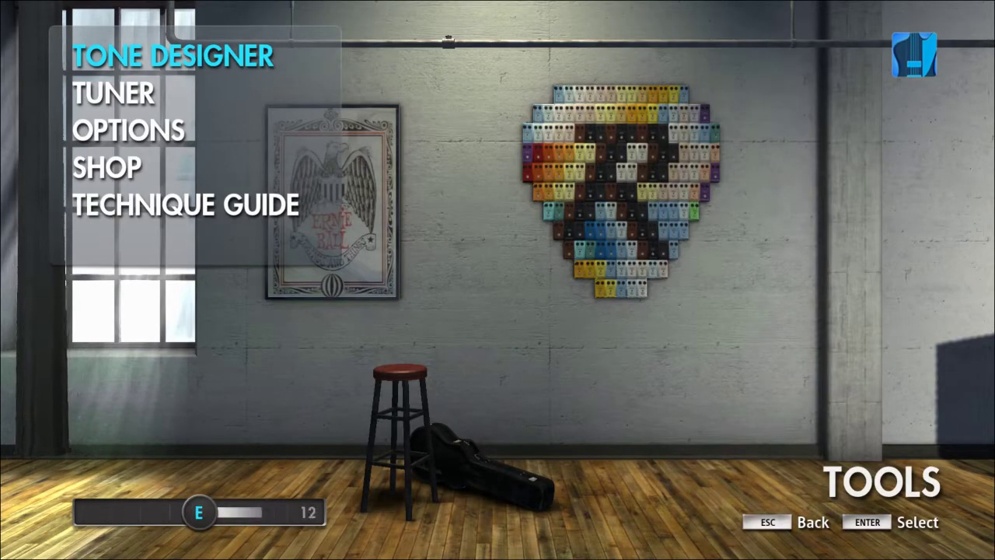
Close Tools, enter LEARN A SONG, and dismiss the mission popups.
key(Escape)
key(Return)
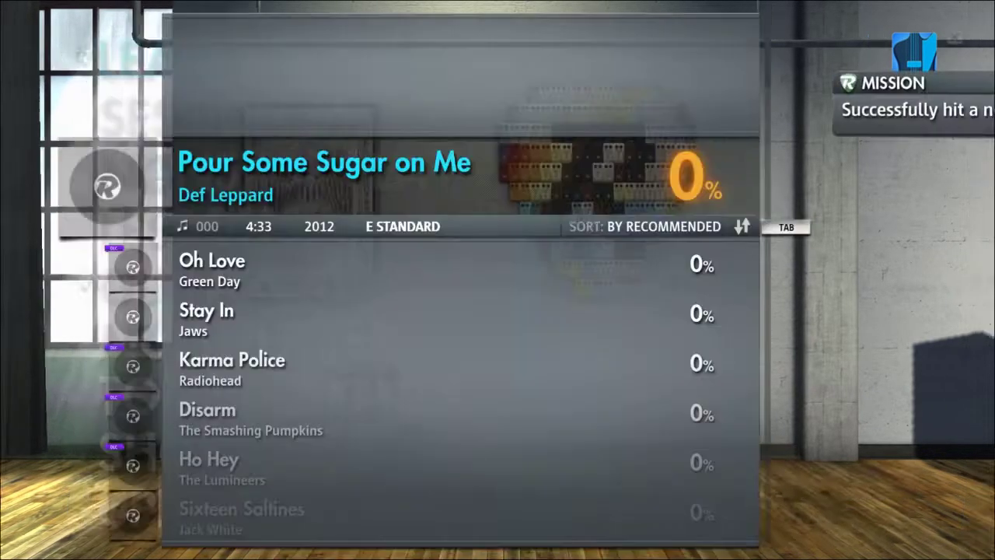
key(Return)
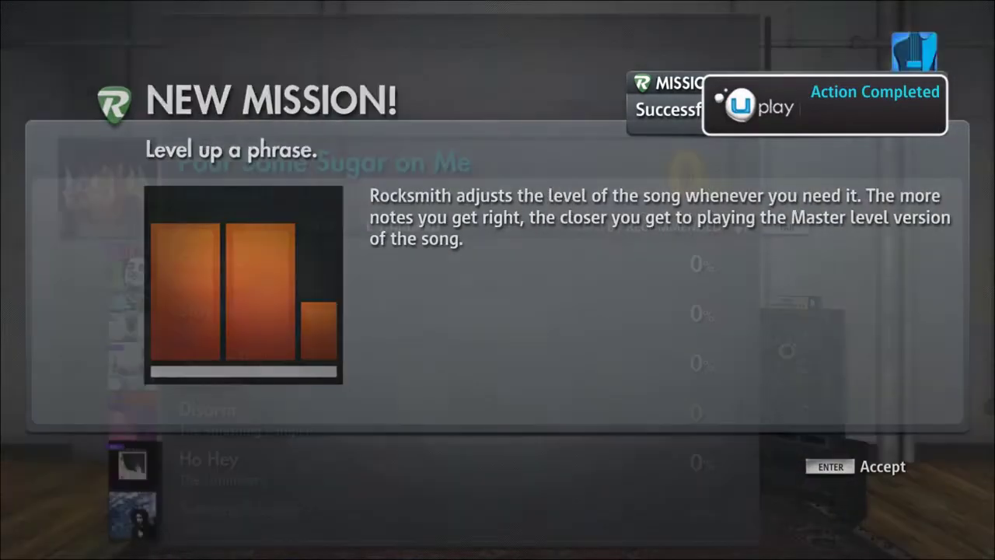
key(Return)
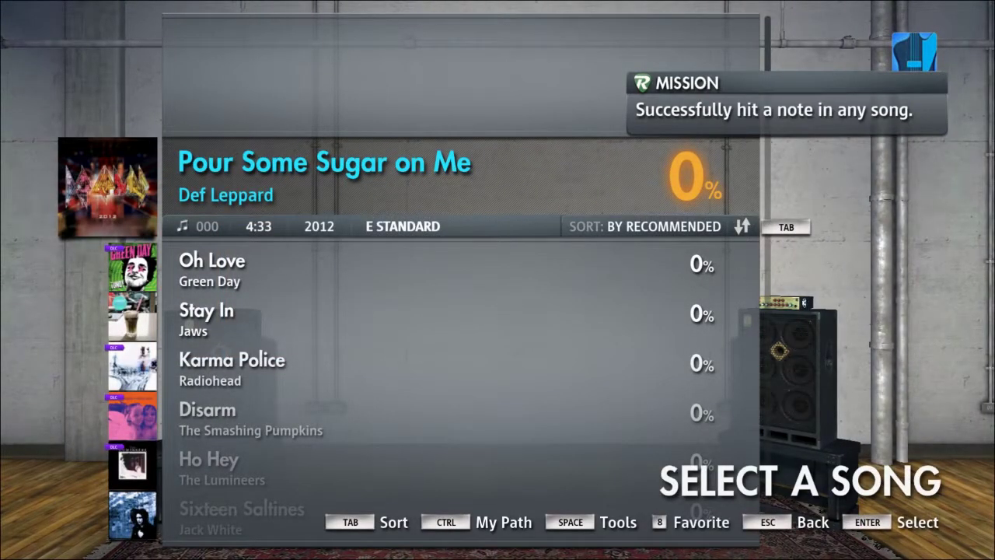
Browse down the song list to Knockin' on Heaven's Door.
key(Down)
key(Down)
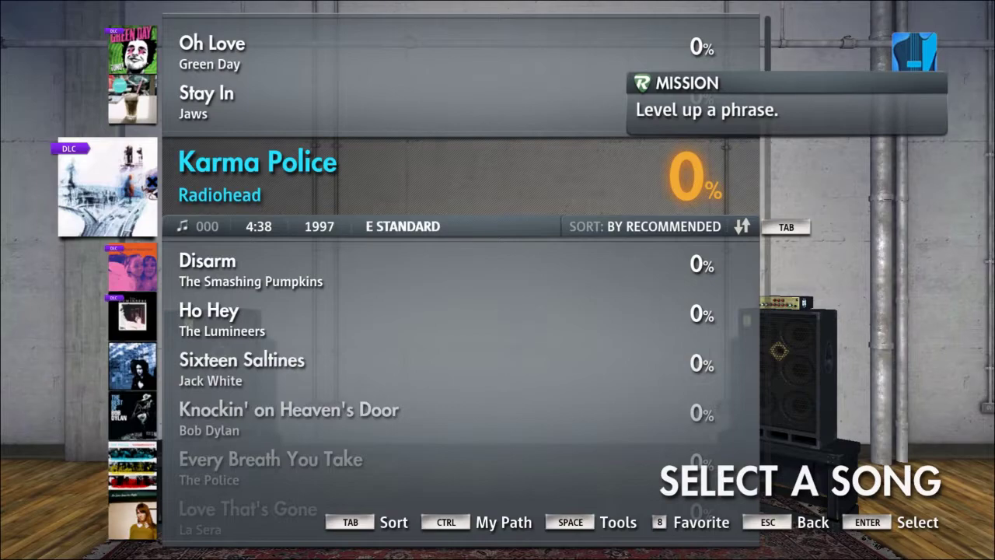
key(Down)
key(Down)
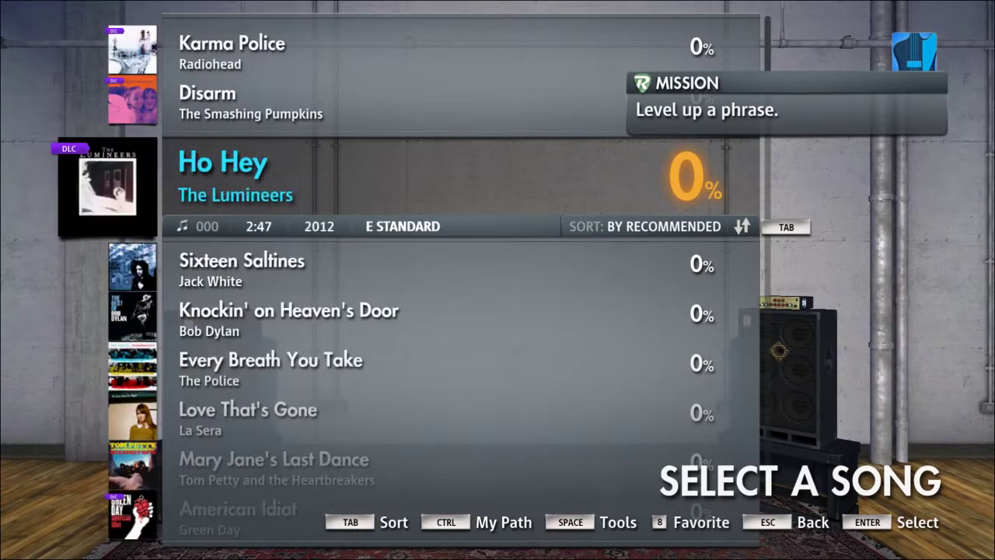
key(Down)
key(Down)
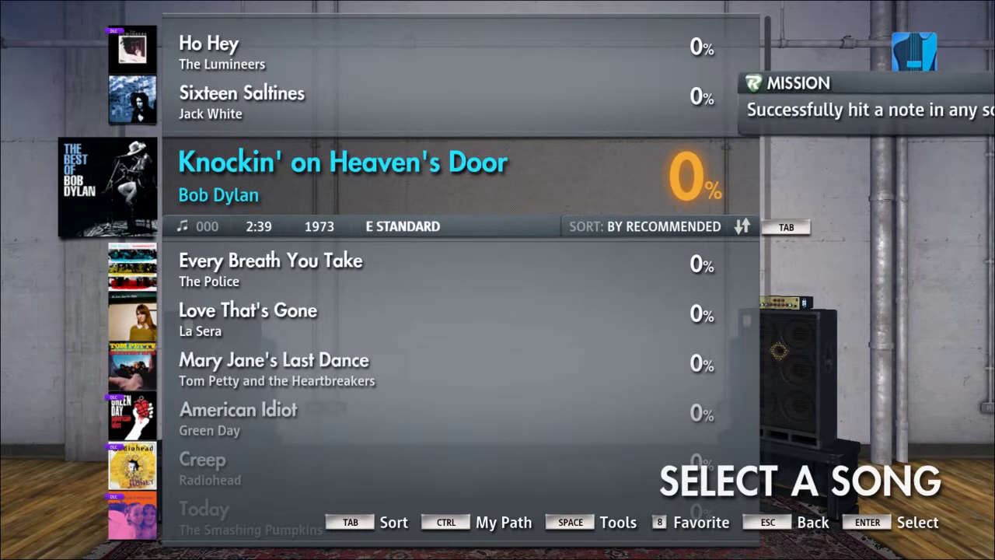
Return to the Main Menu, answer 'No, don't quit.', then raise the EXIT GAME? prompt.
key(Escape)
key(Escape)
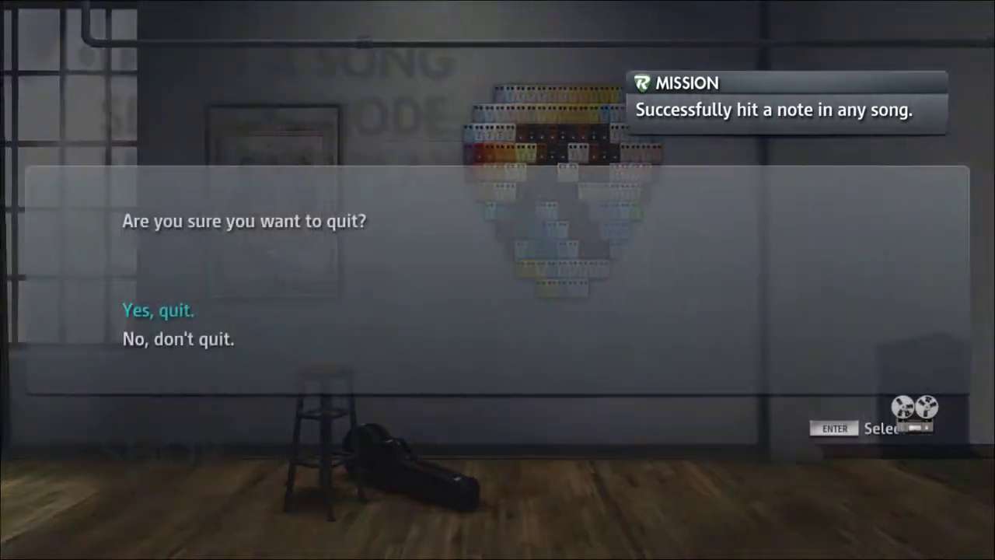
key(Down)
key(Return)
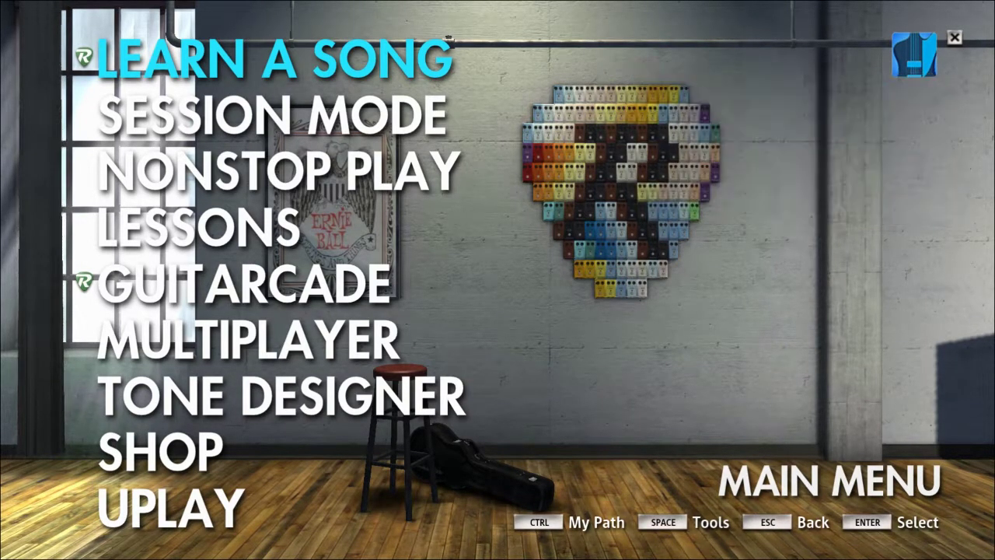
key(Escape)
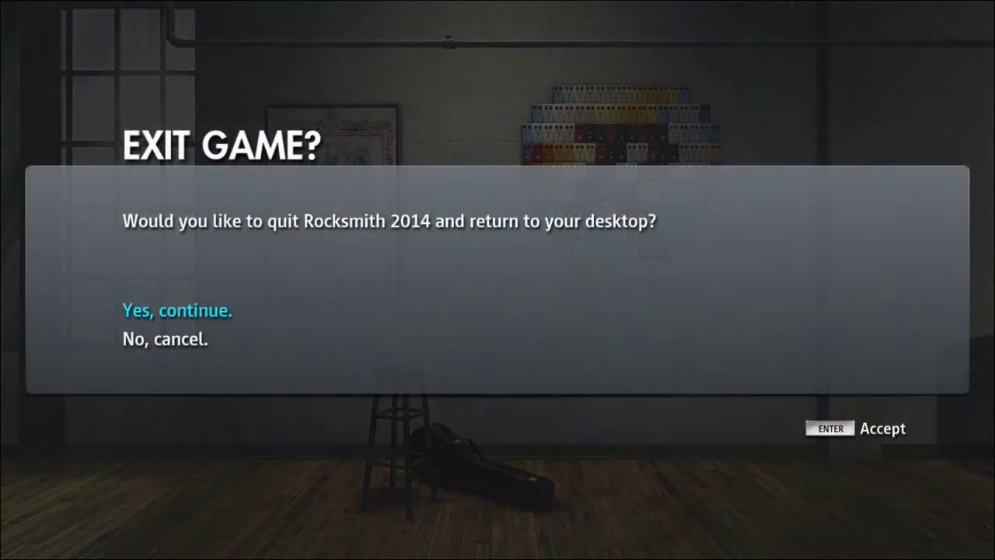
Confirm 'Yes, continue.' to quit the game, then switch via Carla back to the terminal.
key(Return)
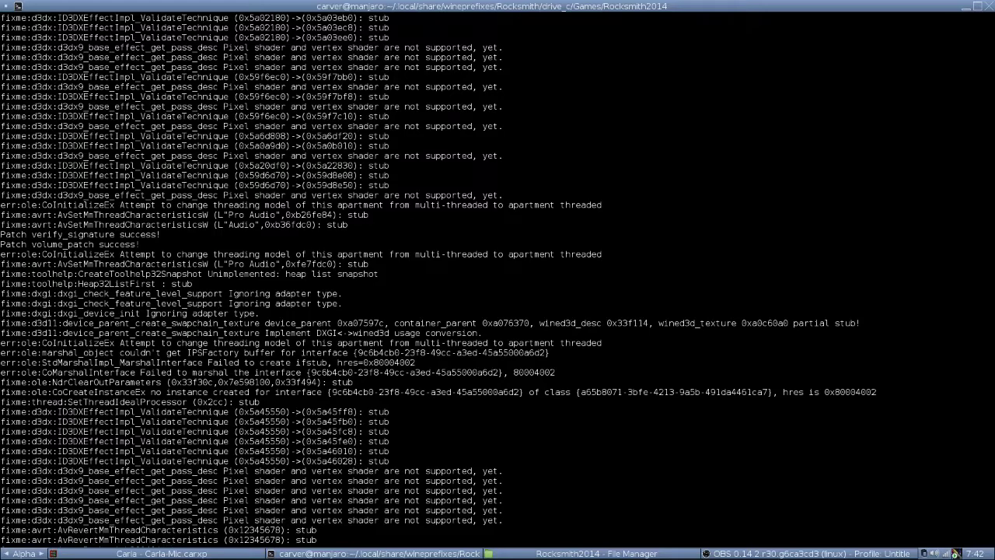
click(167, 552)
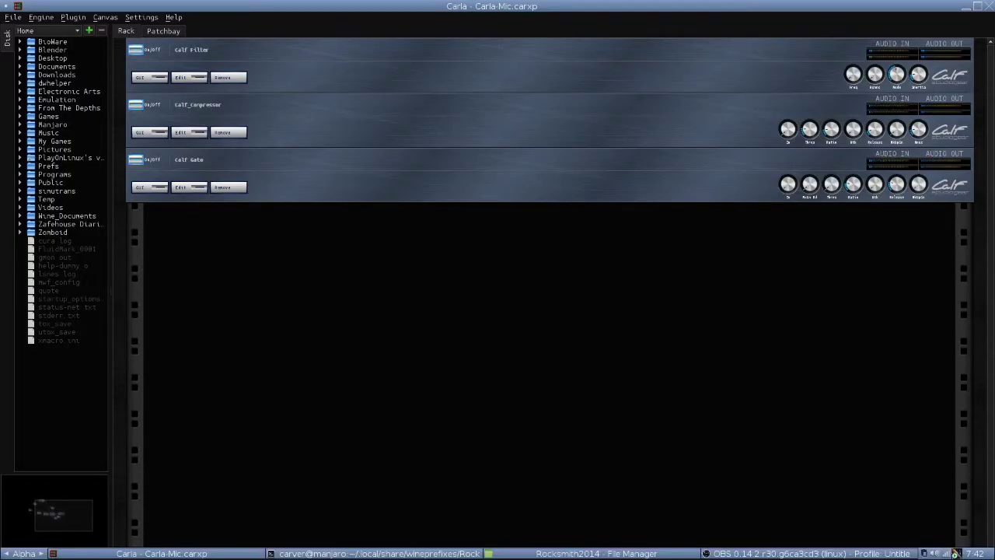
click(373, 552)
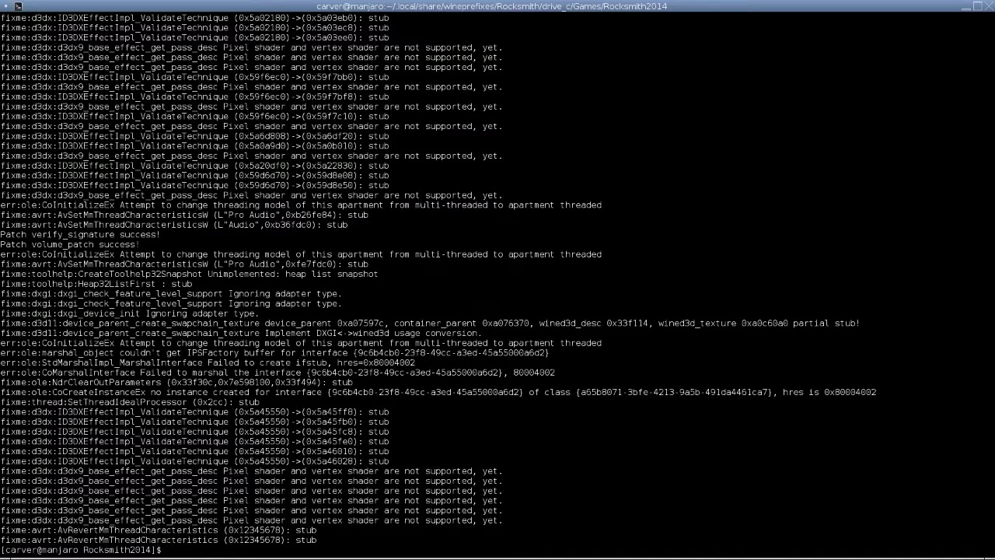